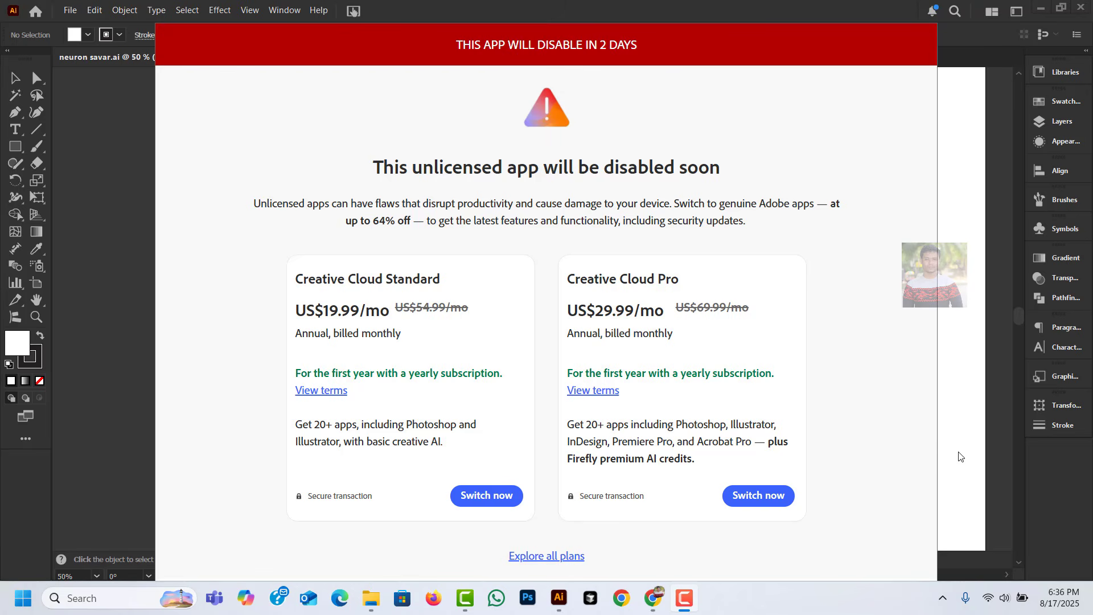
End the Adobe Illustrator 2025 task from Task Manager and close the Downloads window.
right_click(769, 602)
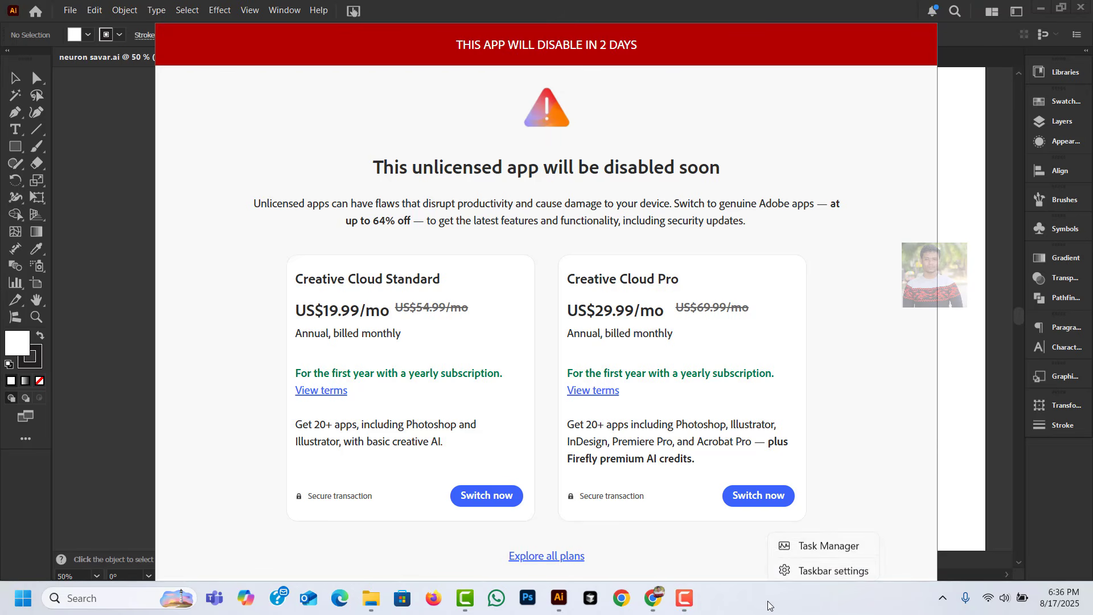
left_click(831, 543)
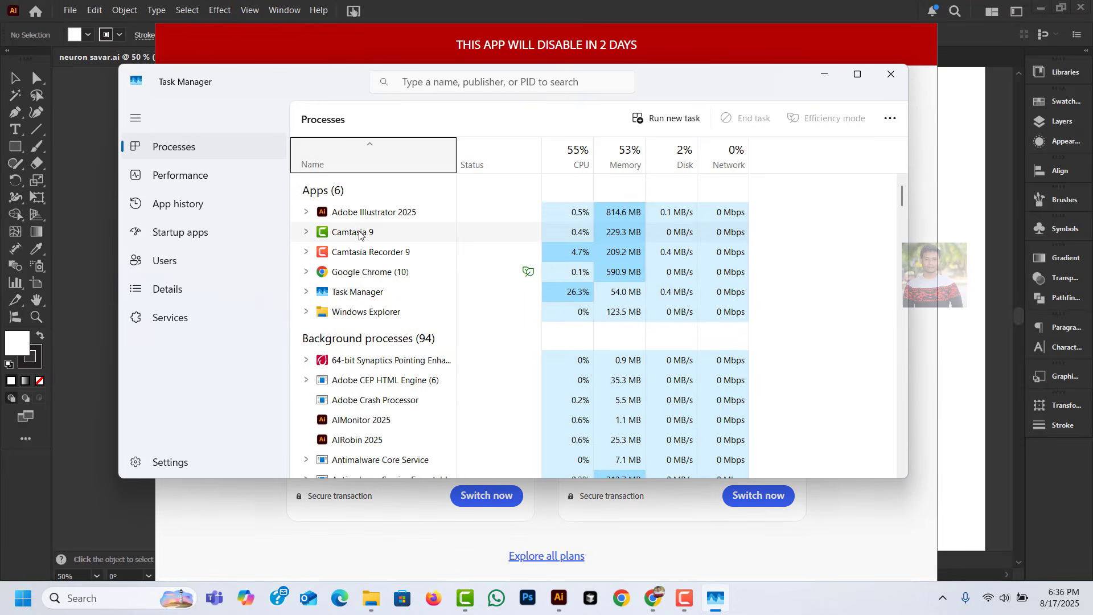
left_click(382, 219)
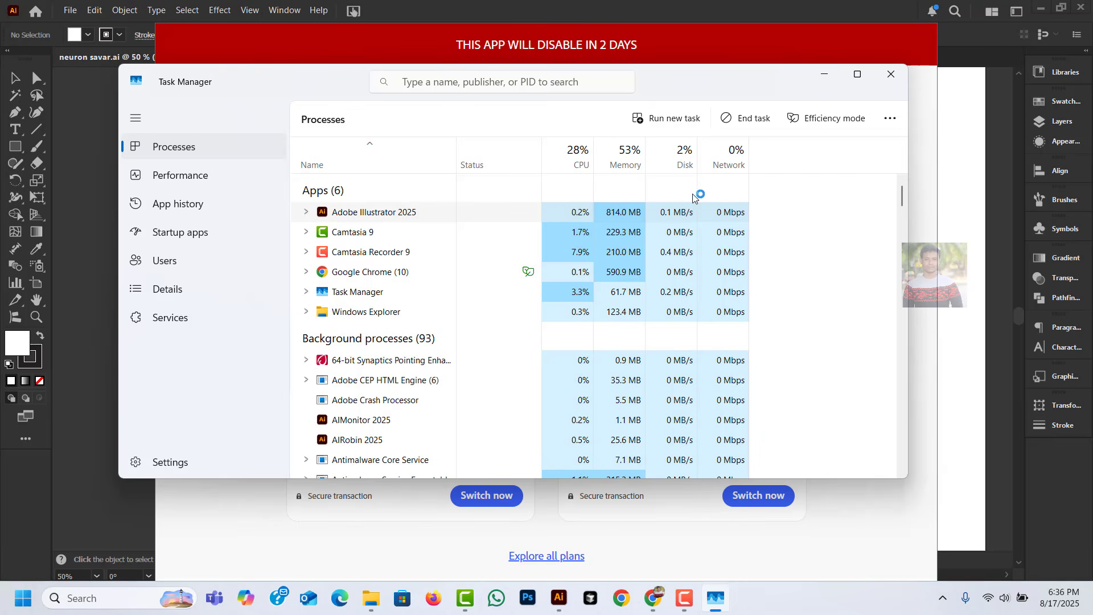
left_click(742, 118)
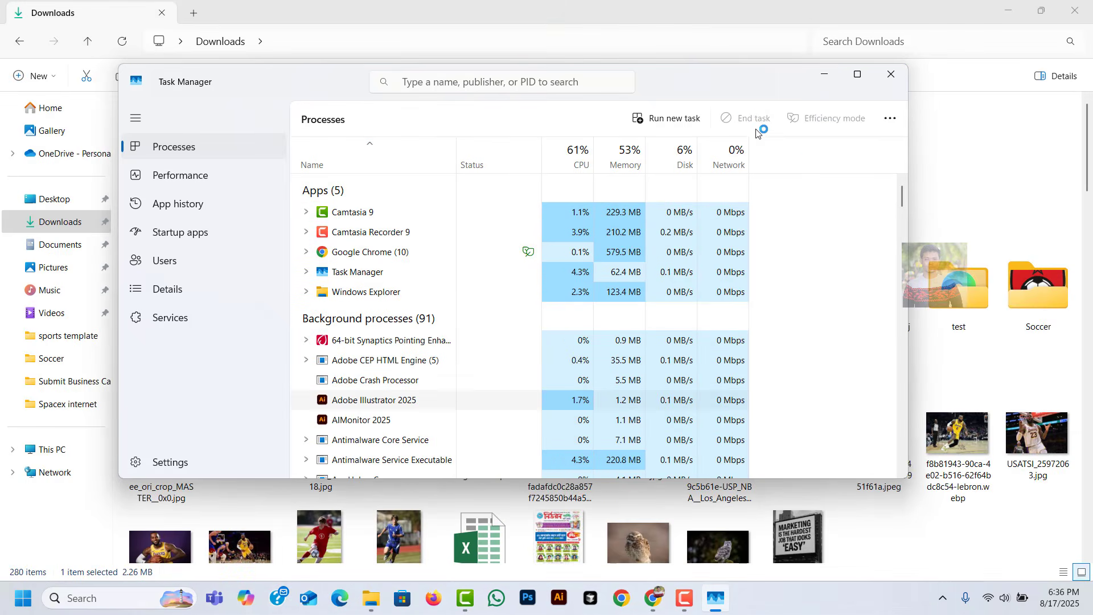
left_click(1075, 11)
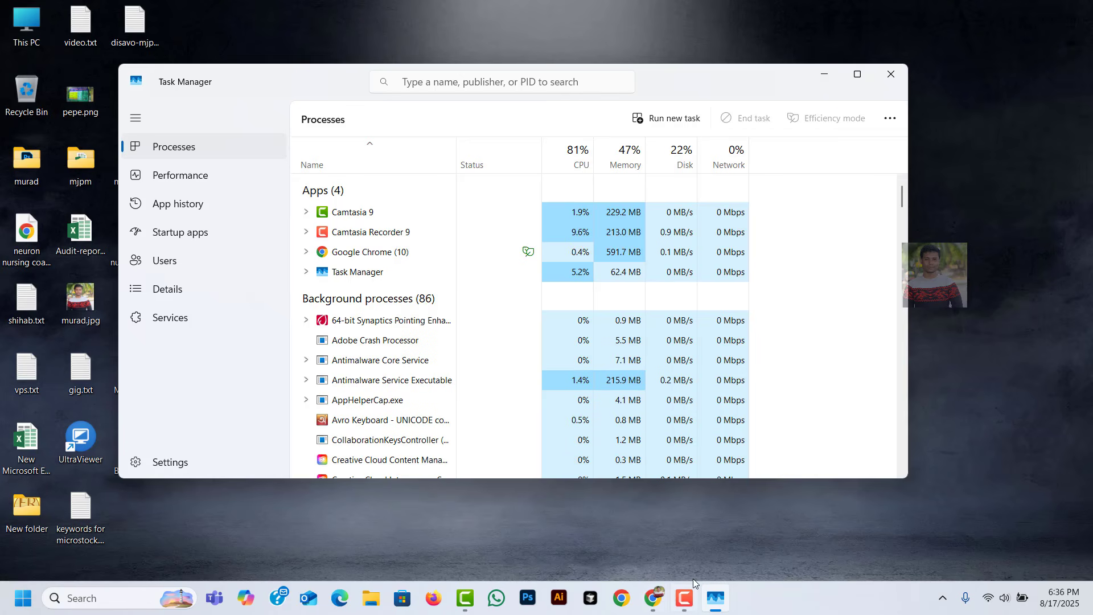
Open Windows Defender Firewall with Advanced Security by running wf.msc.
left_click(24, 598)
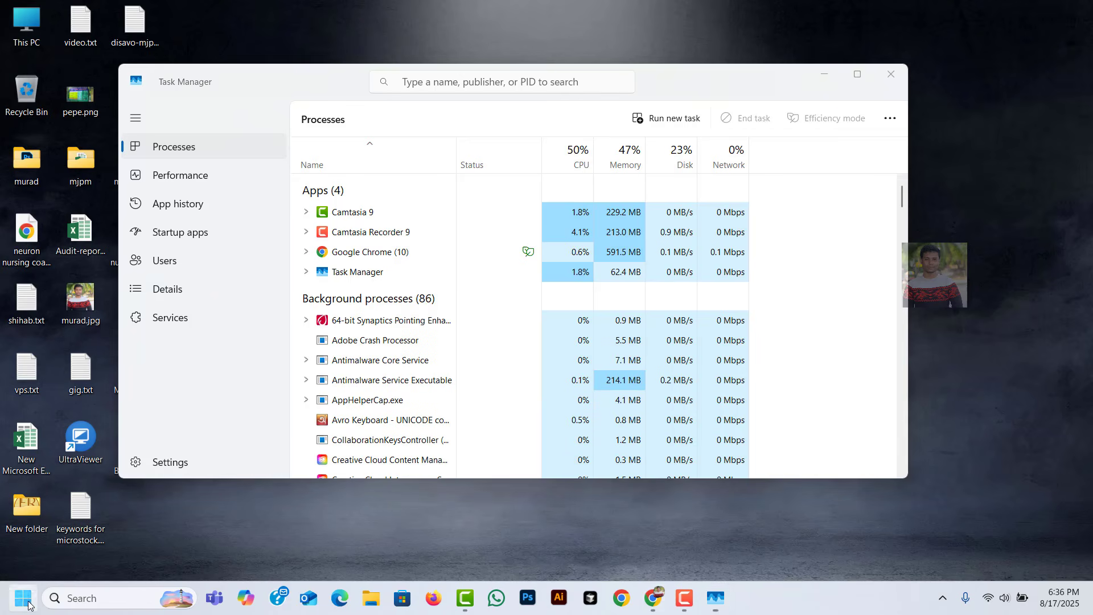
left_click(83, 596)
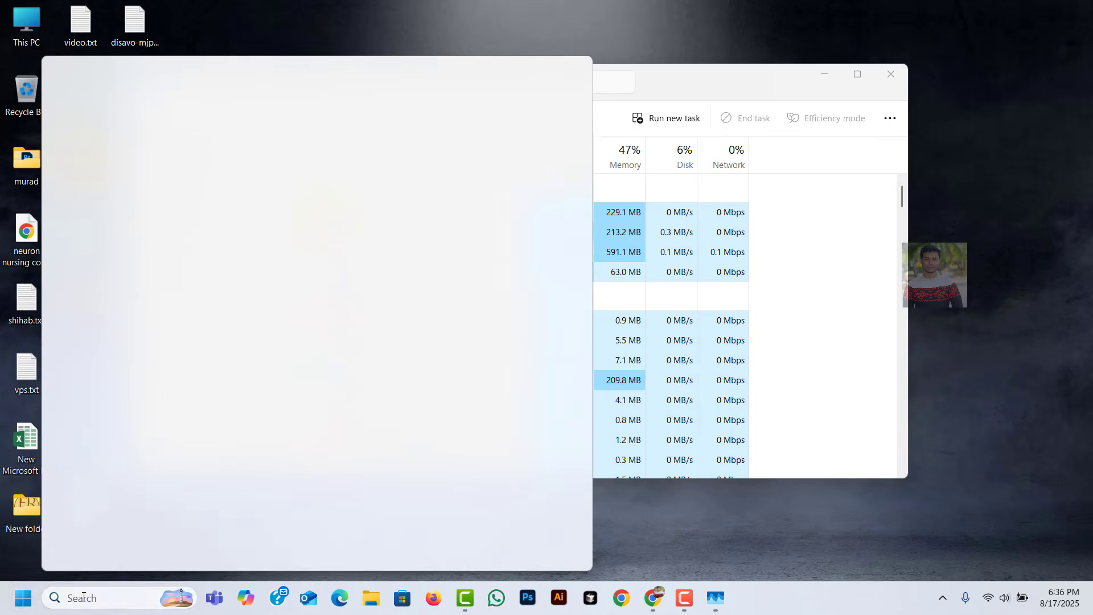
key("super+r")
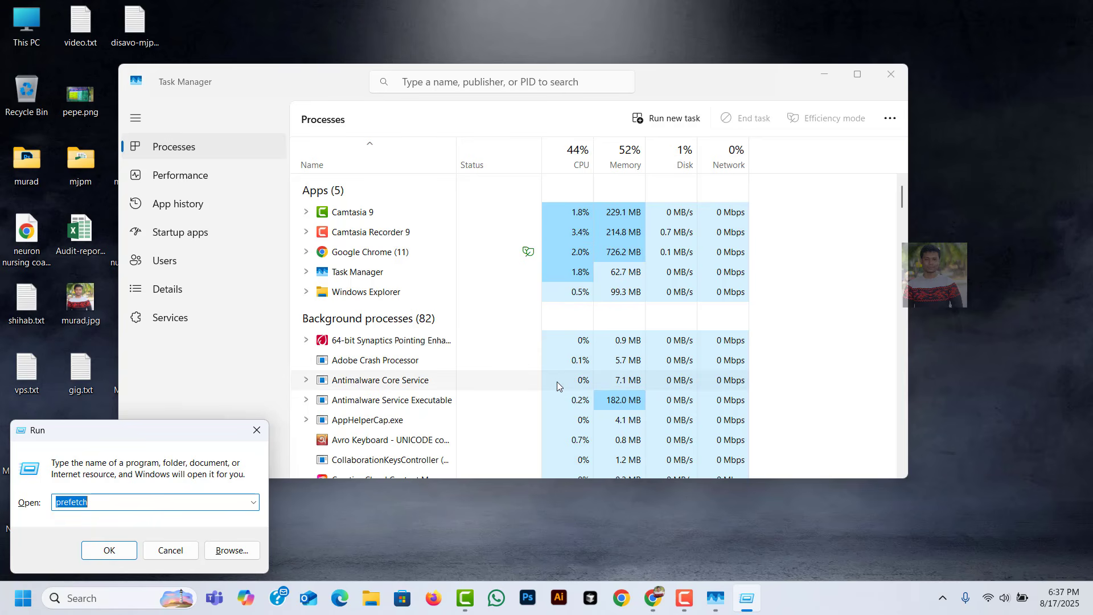
type("wf")
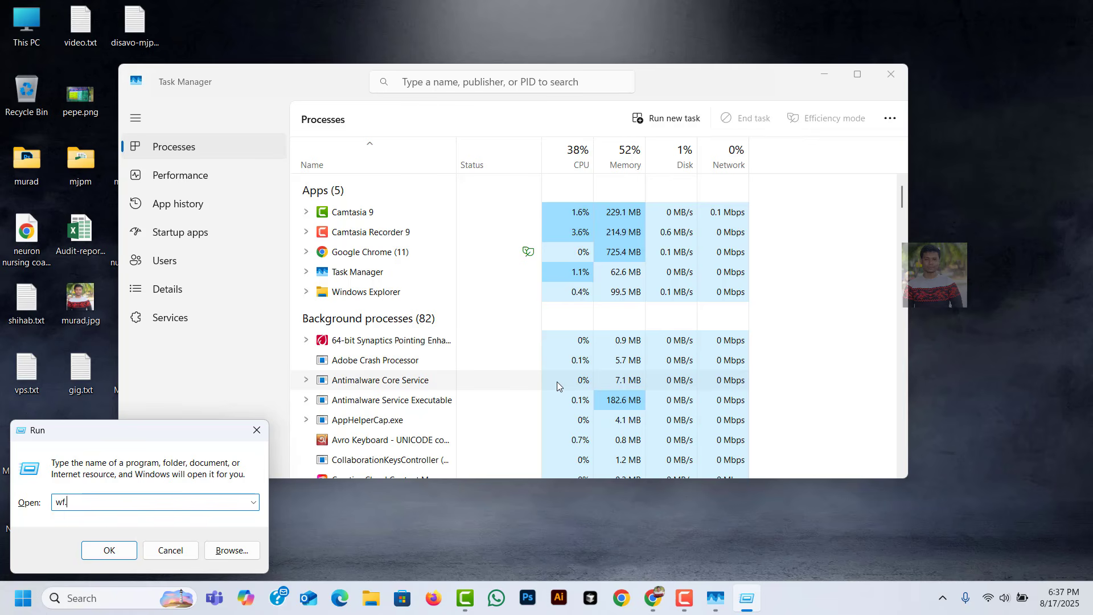
type(".msc")
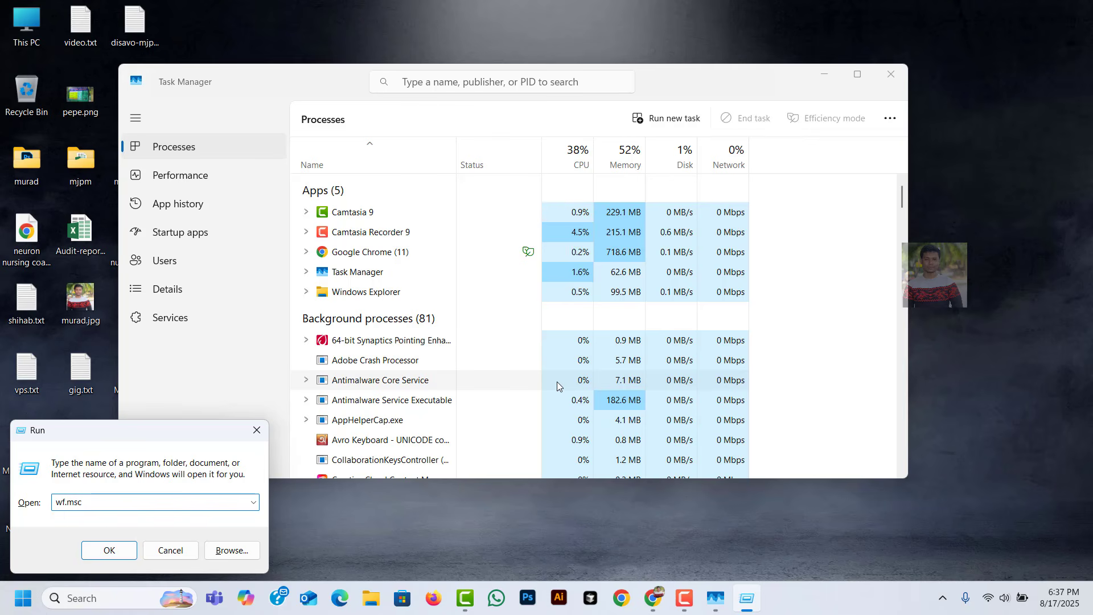
key("Return")
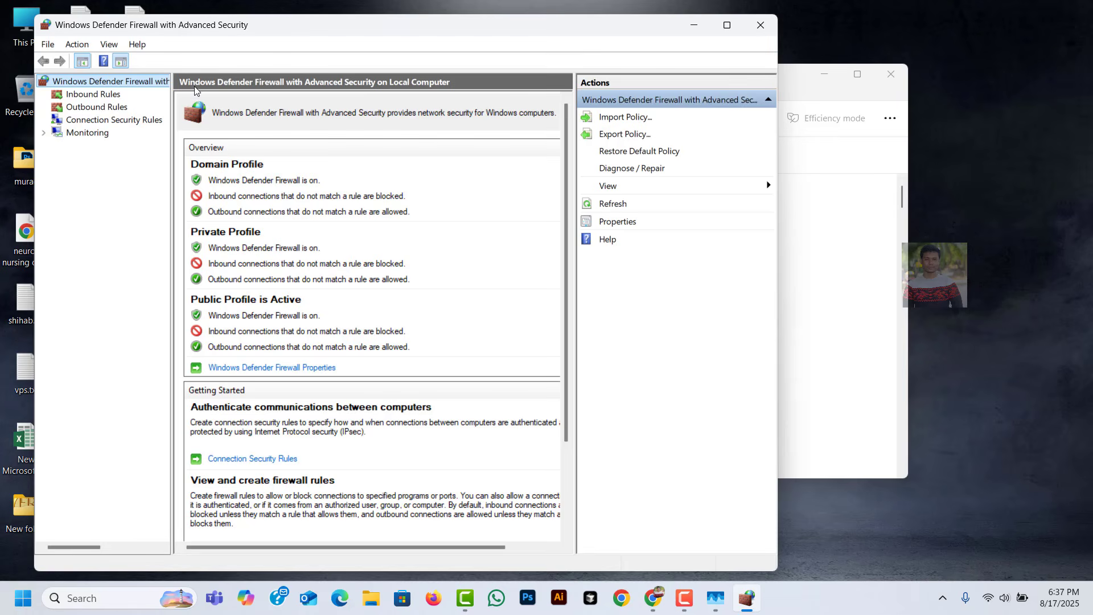
Start a new outbound rule and set its rule type to Program.
left_click(101, 109)
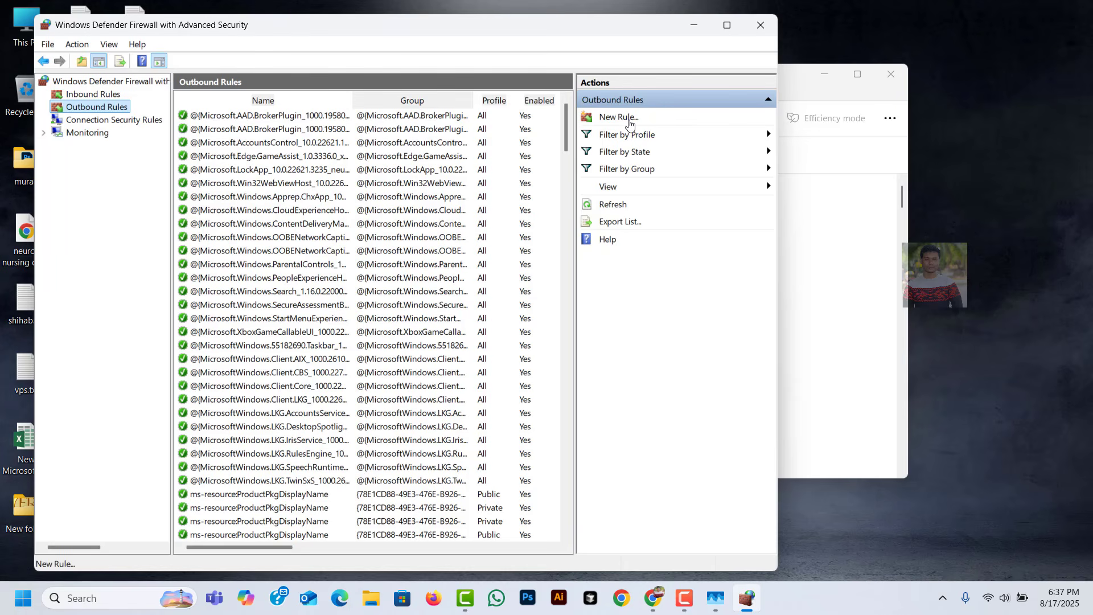
left_click(625, 122)
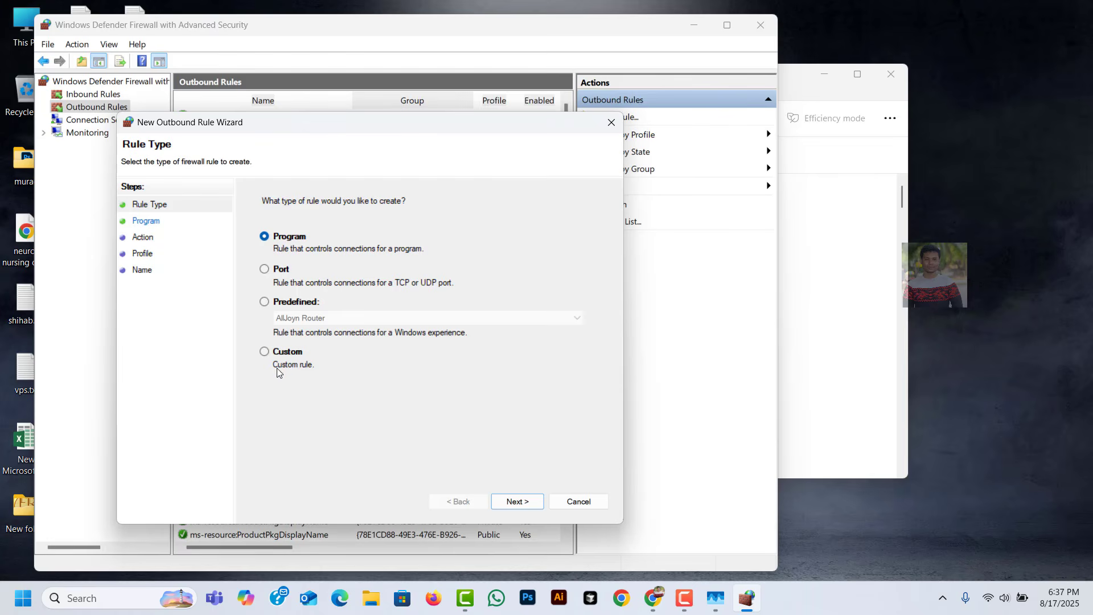
left_click(264, 352)
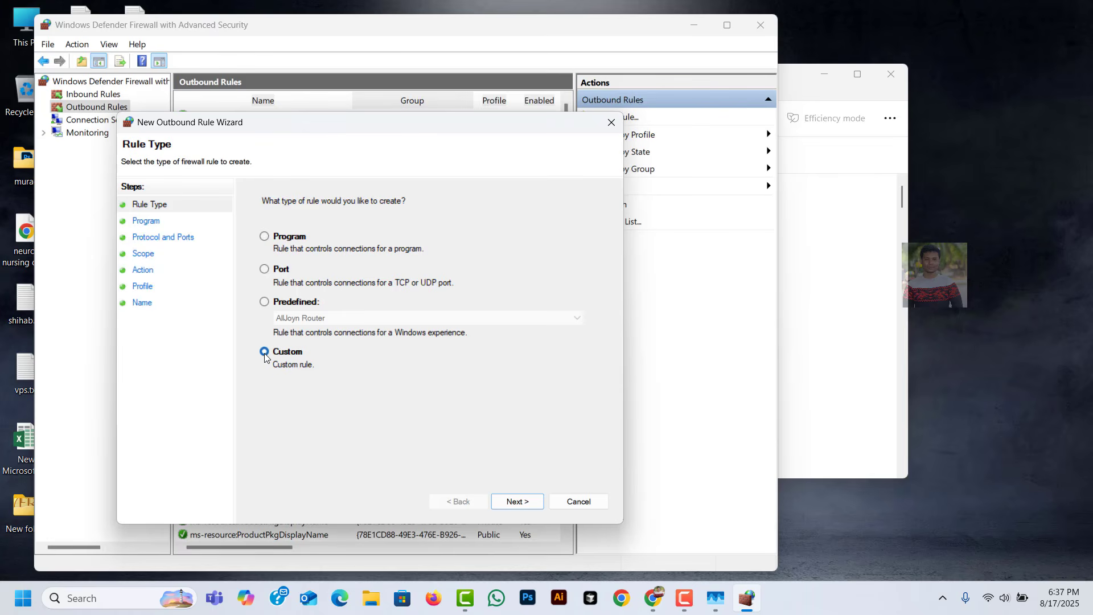
left_click(272, 236)
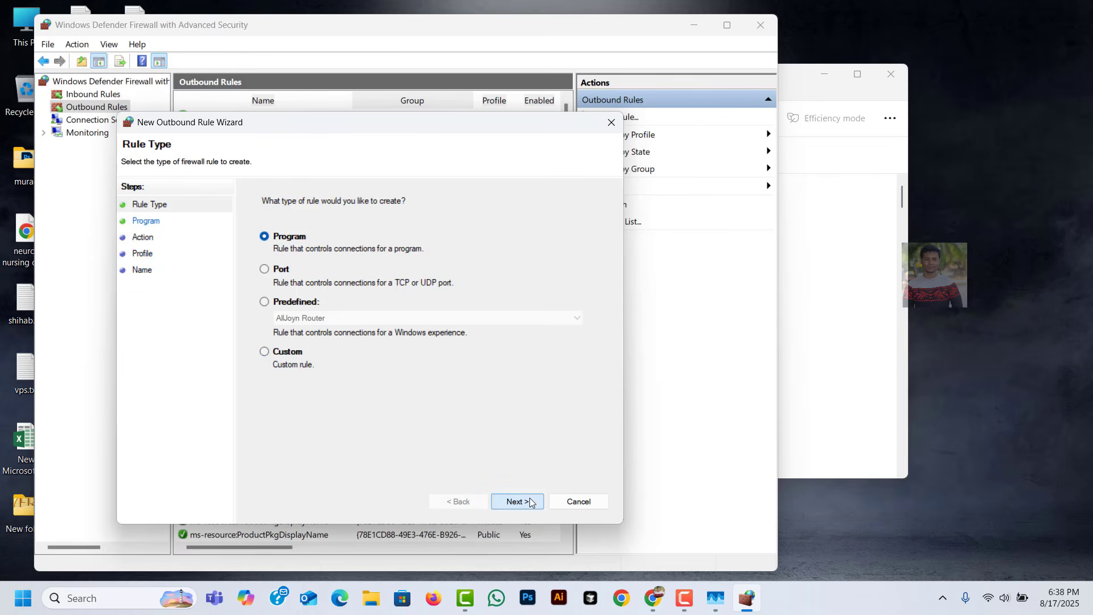
left_click(517, 501)
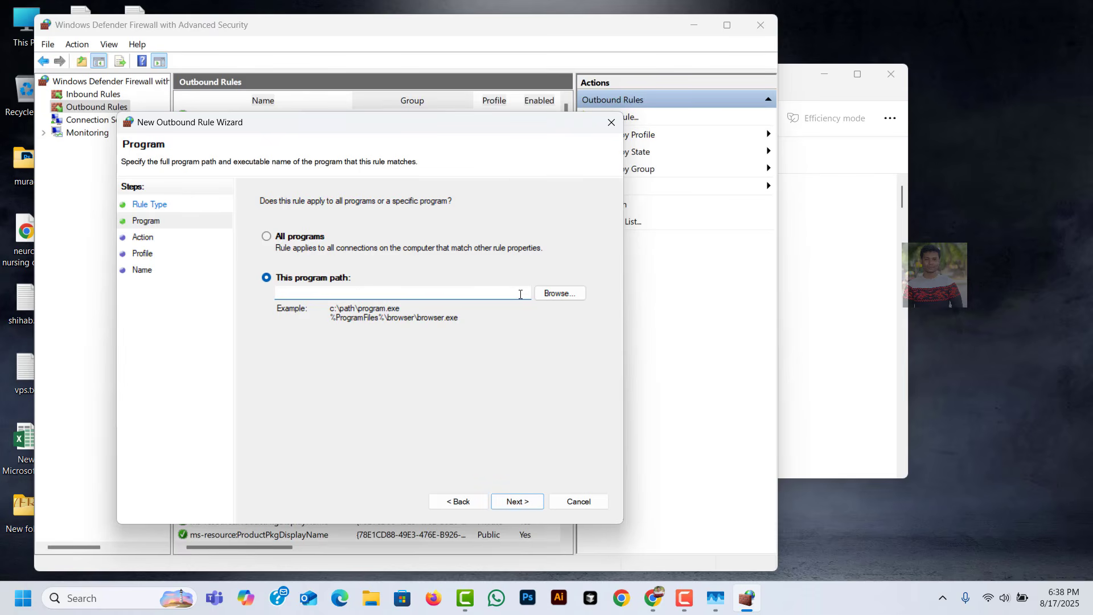
Browse for the rule's program path to the Adobe Illustrator 2025 folder under Program Files\Adobe on Local Disk (C:).
left_click(556, 294)
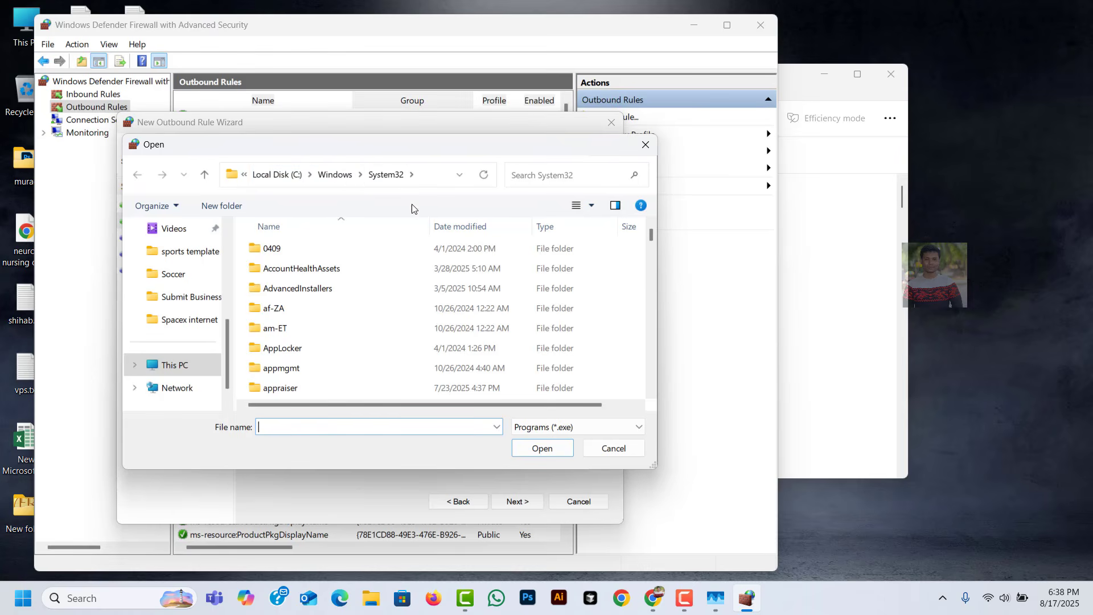
scroll(418, 297, "down", 4)
scroll(375, 273, "up", 4)
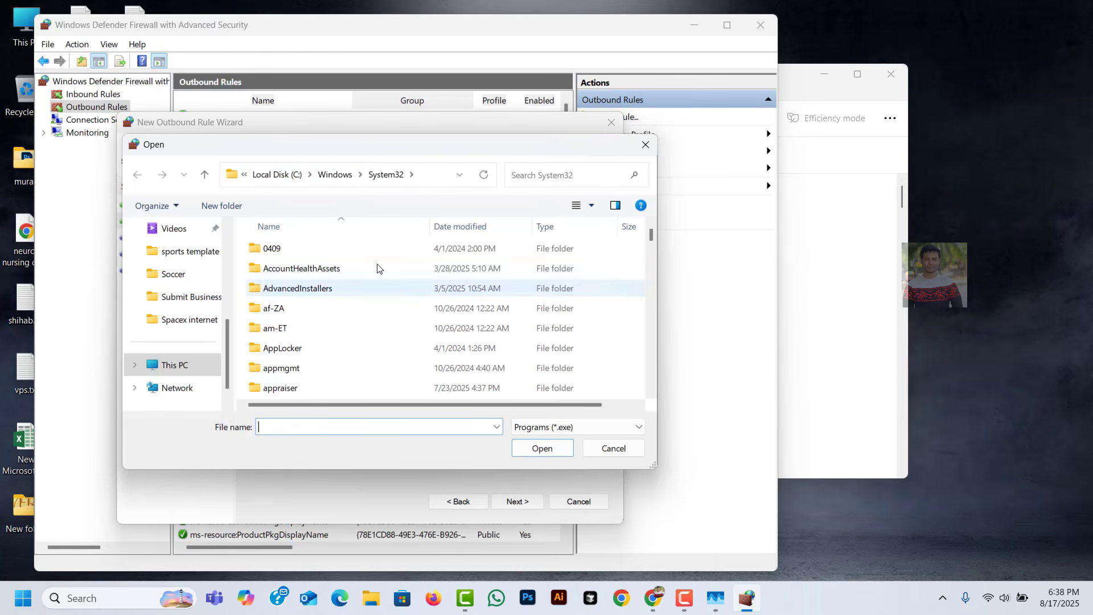
left_click(275, 175)
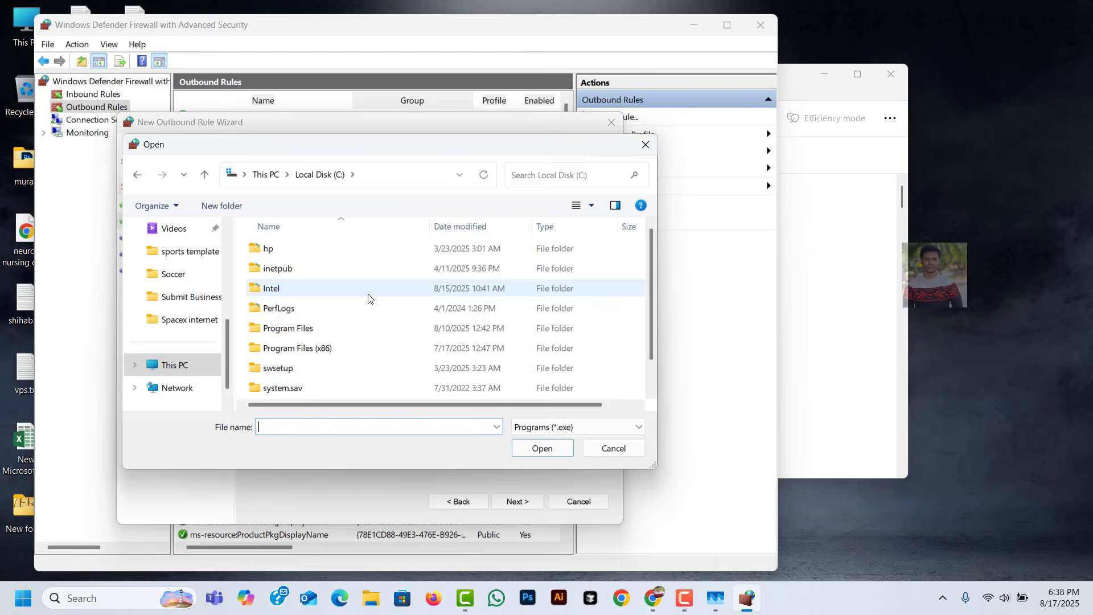
left_click(197, 364)
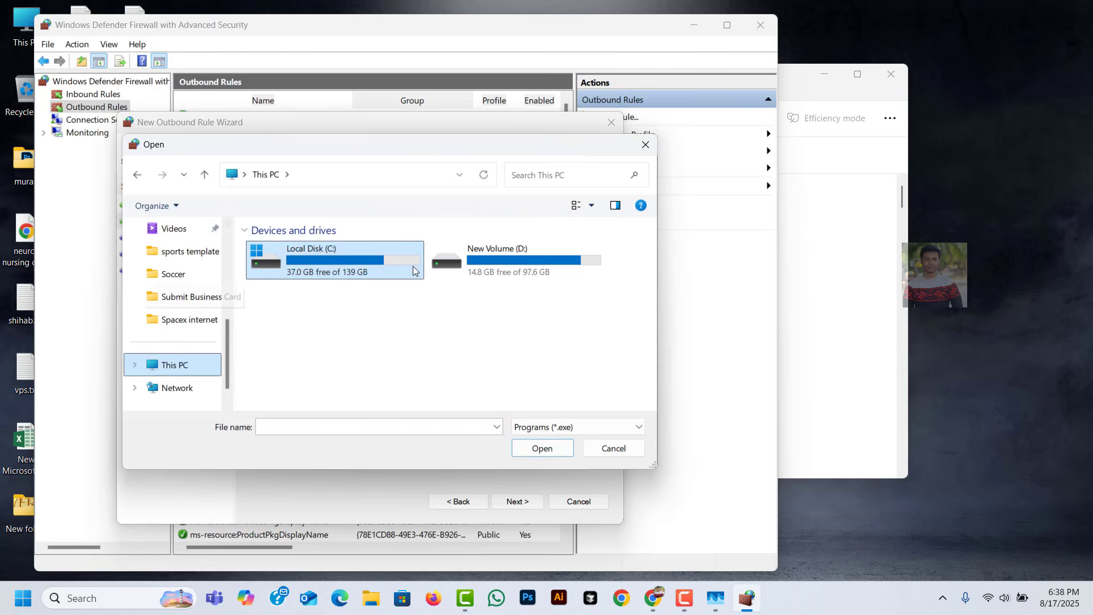
double_click(320, 262)
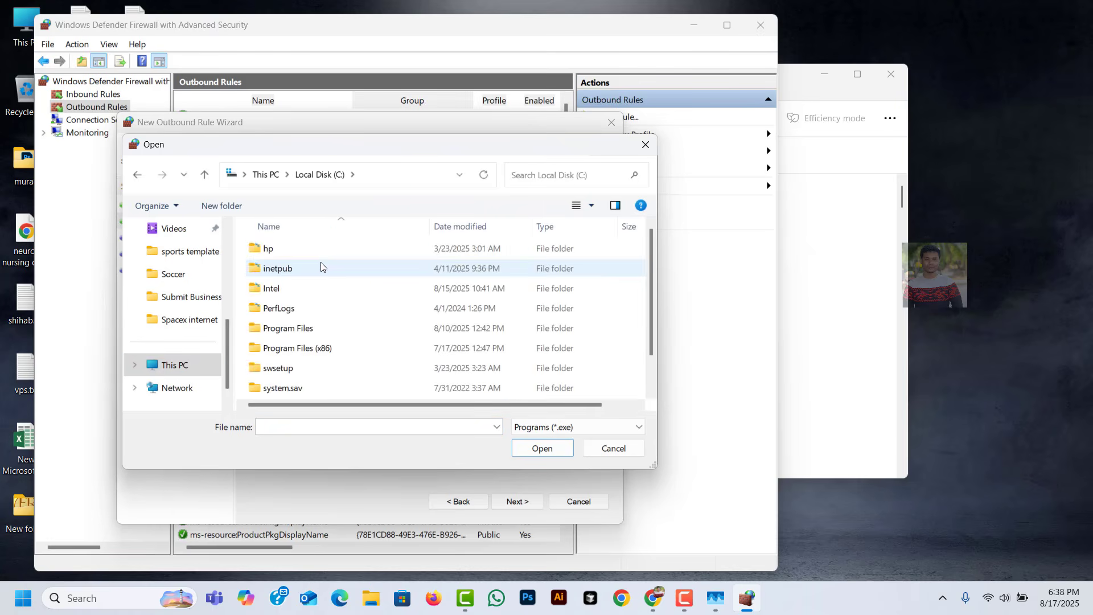
double_click(303, 335)
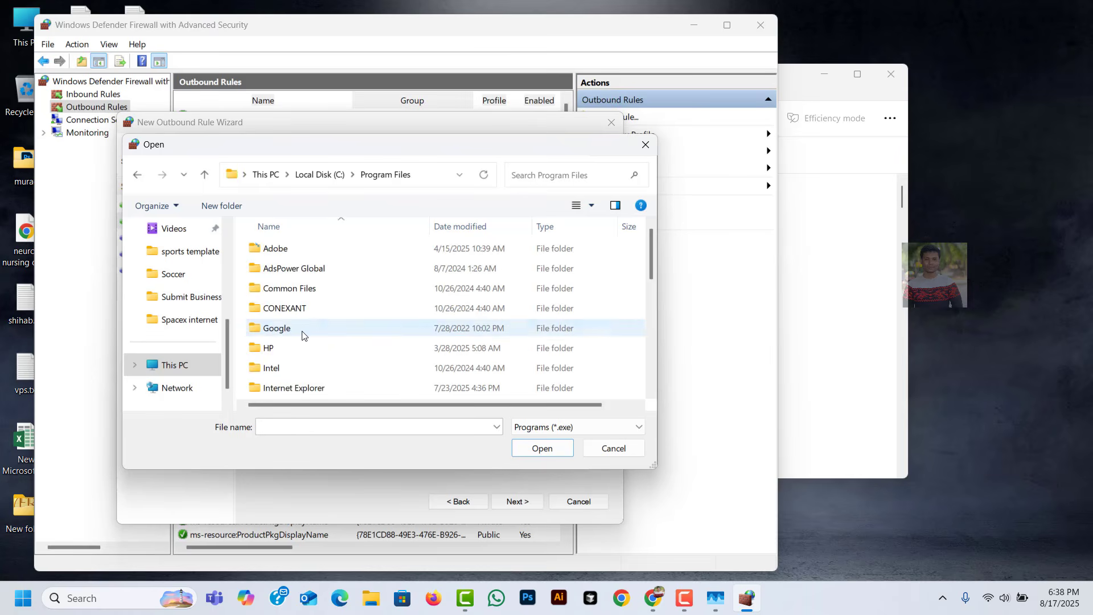
double_click(292, 253)
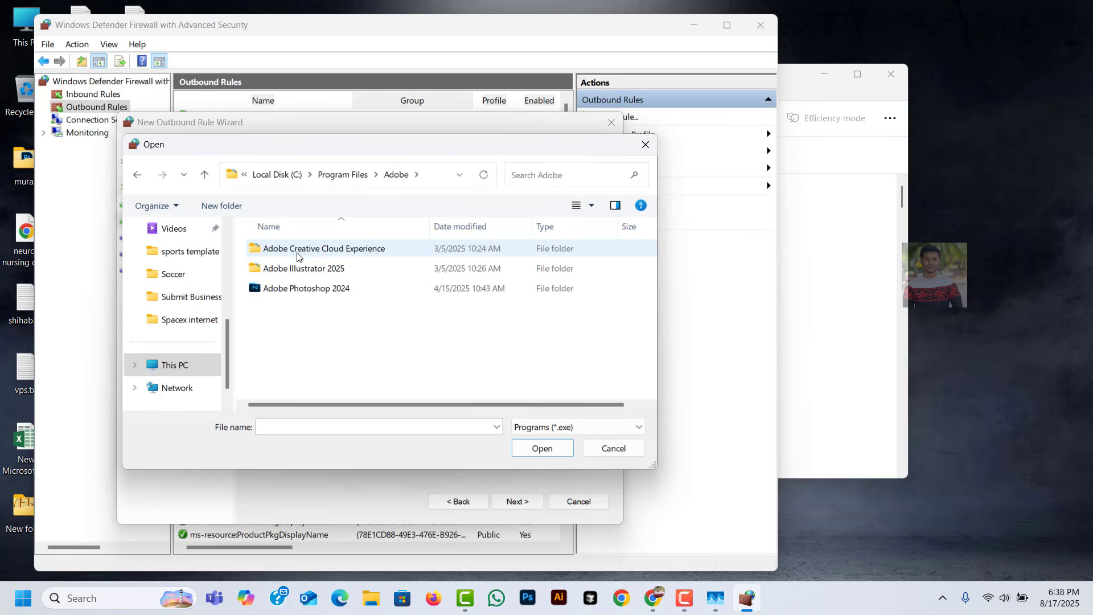
left_click(330, 272)
double_click(330, 270)
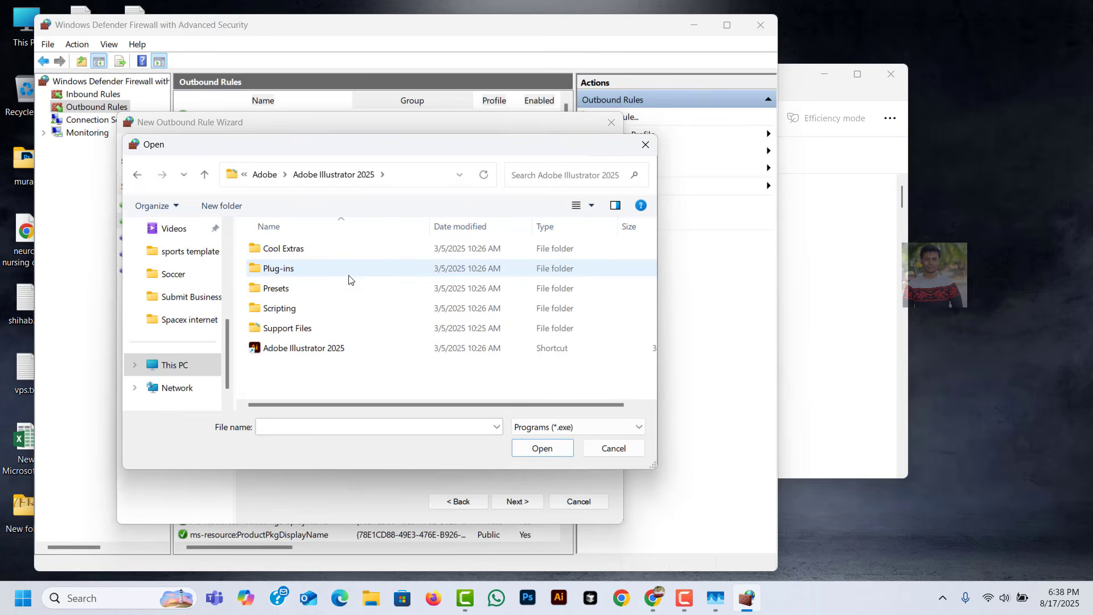
Set the rule's program to Illustrator.exe from the Support Files\Contents\Windows folder.
double_click(302, 268)
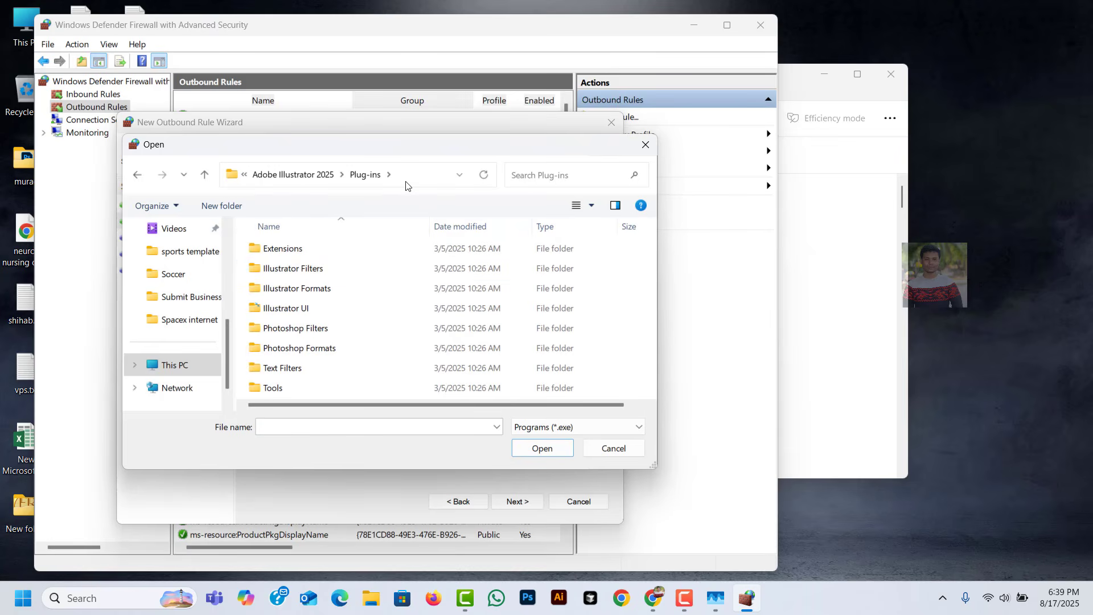
left_click(321, 180)
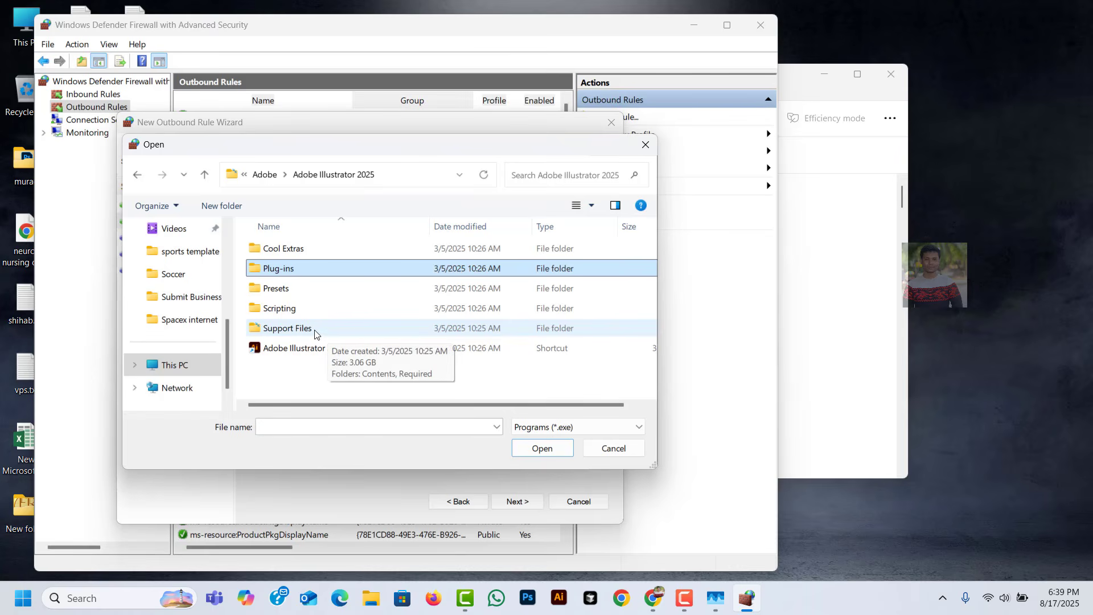
left_click(342, 335)
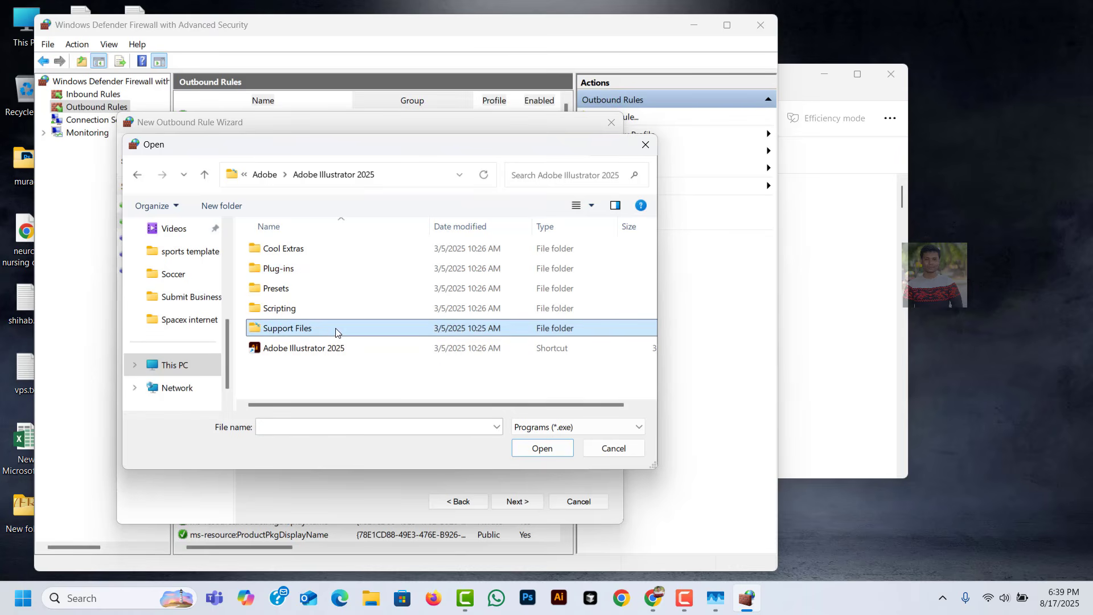
double_click(339, 334)
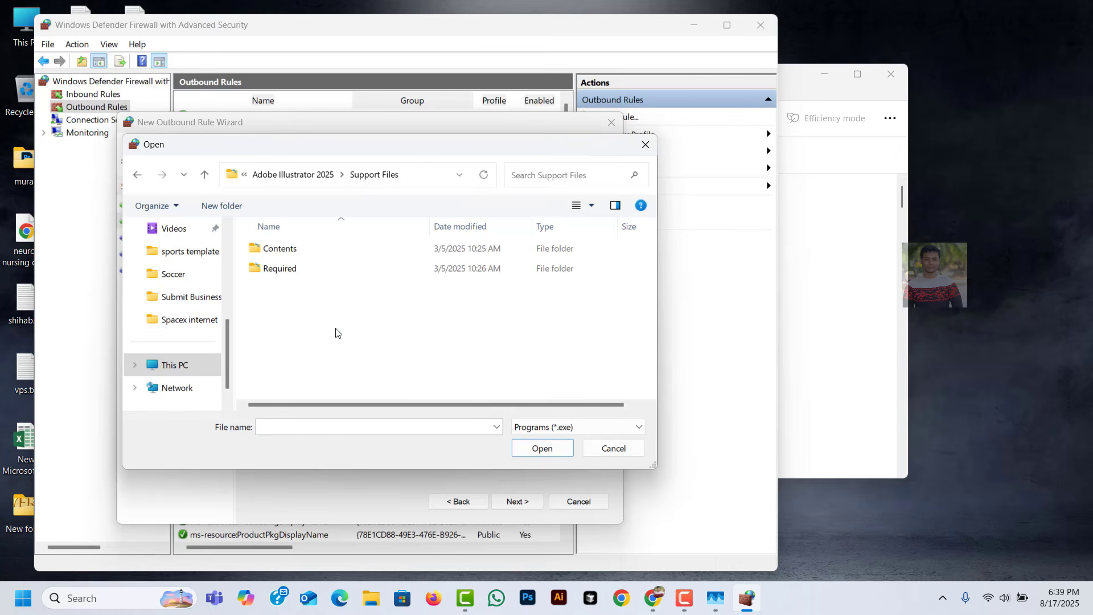
double_click(306, 255)
double_click(303, 255)
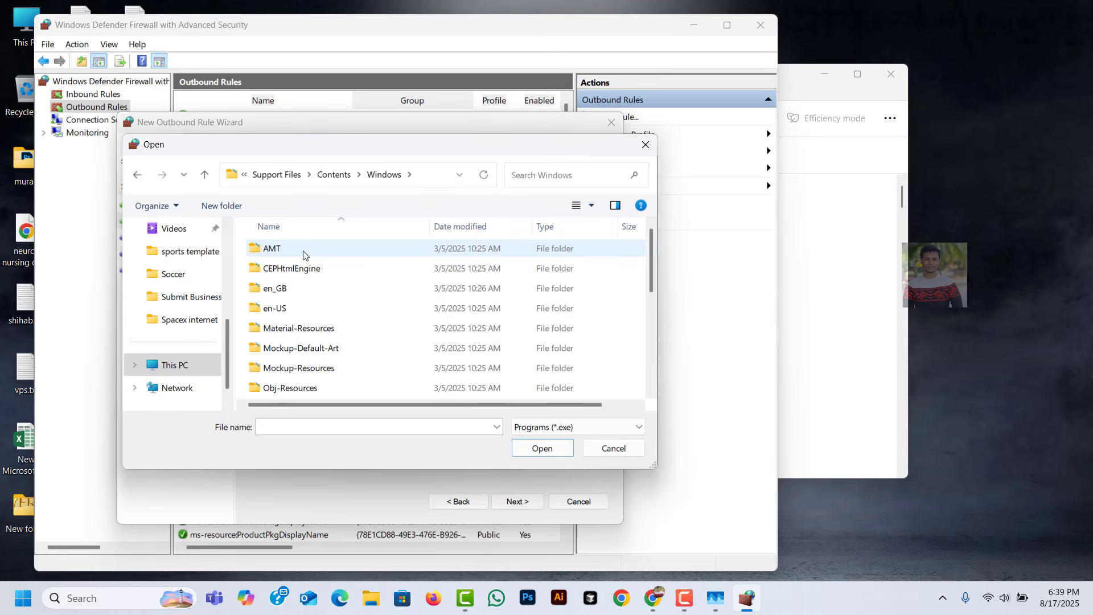
scroll(307, 267, "down", 7)
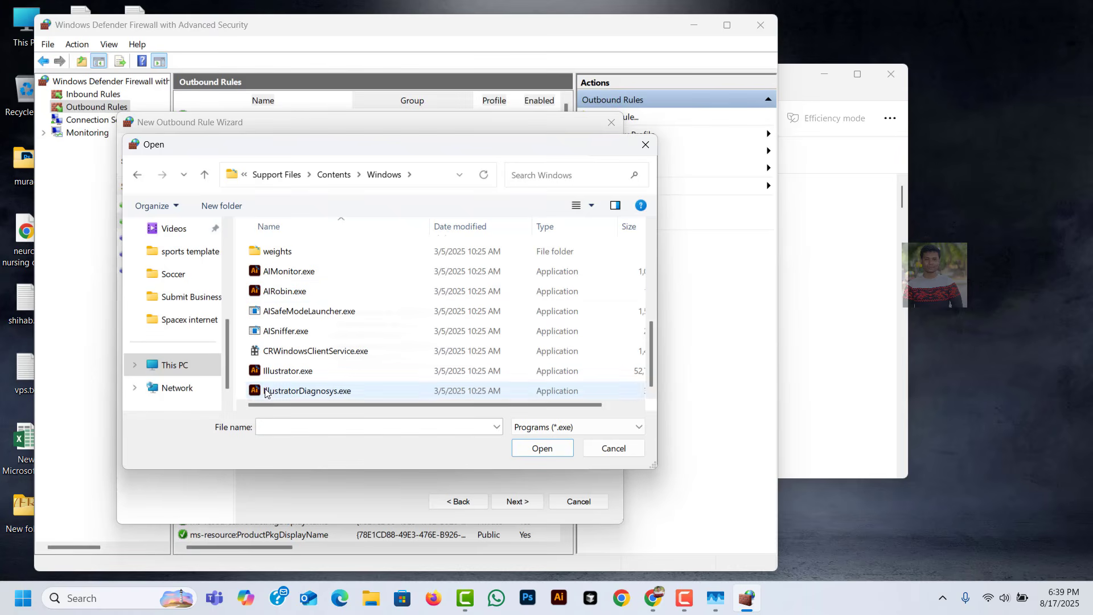
left_click(308, 376)
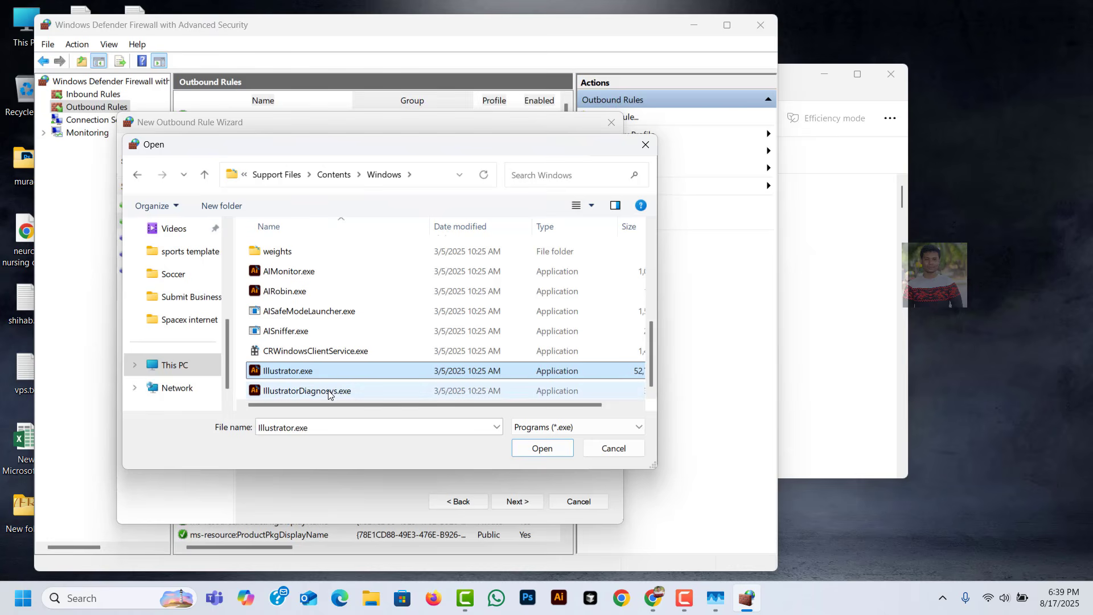
left_click(538, 449)
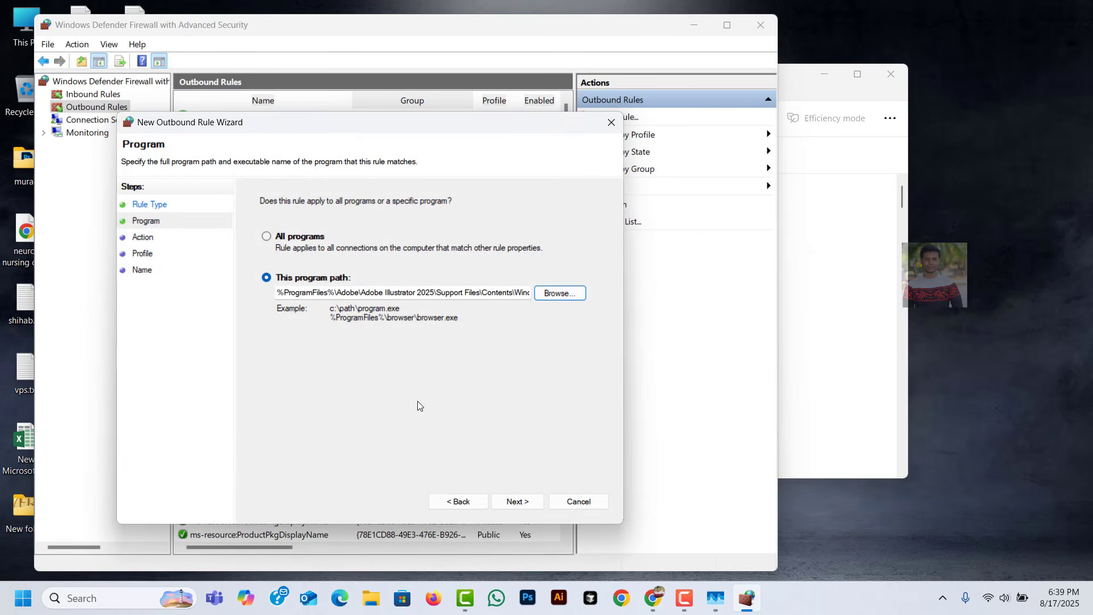
Create the rule to block the connection on the Domain, Private and Public profiles, named Blocked Adobe Illustrator.
left_click(524, 501)
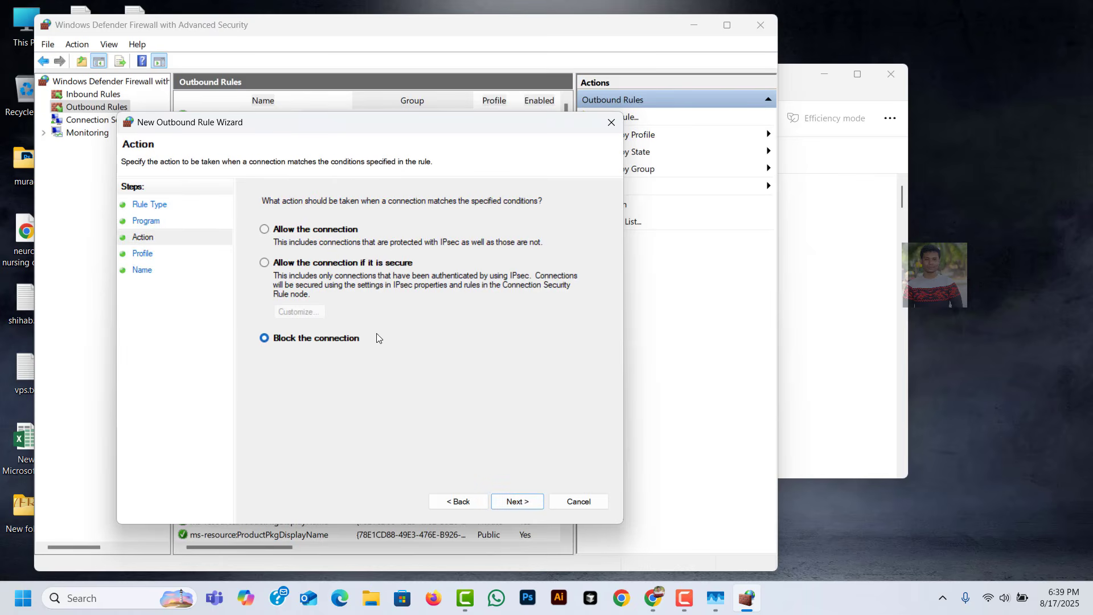
left_click(522, 505)
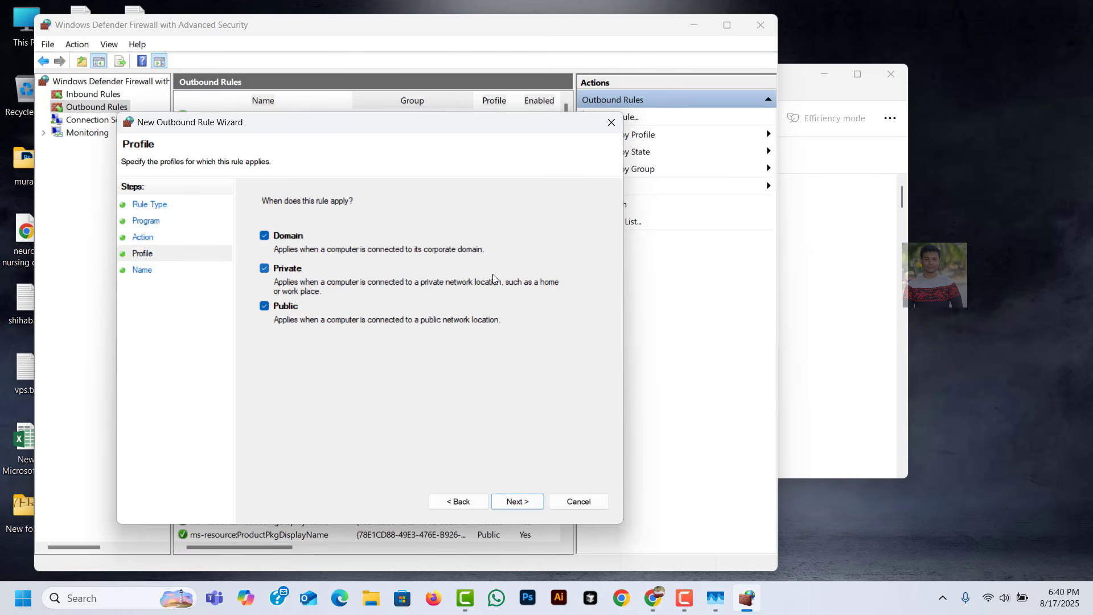
left_click(516, 503)
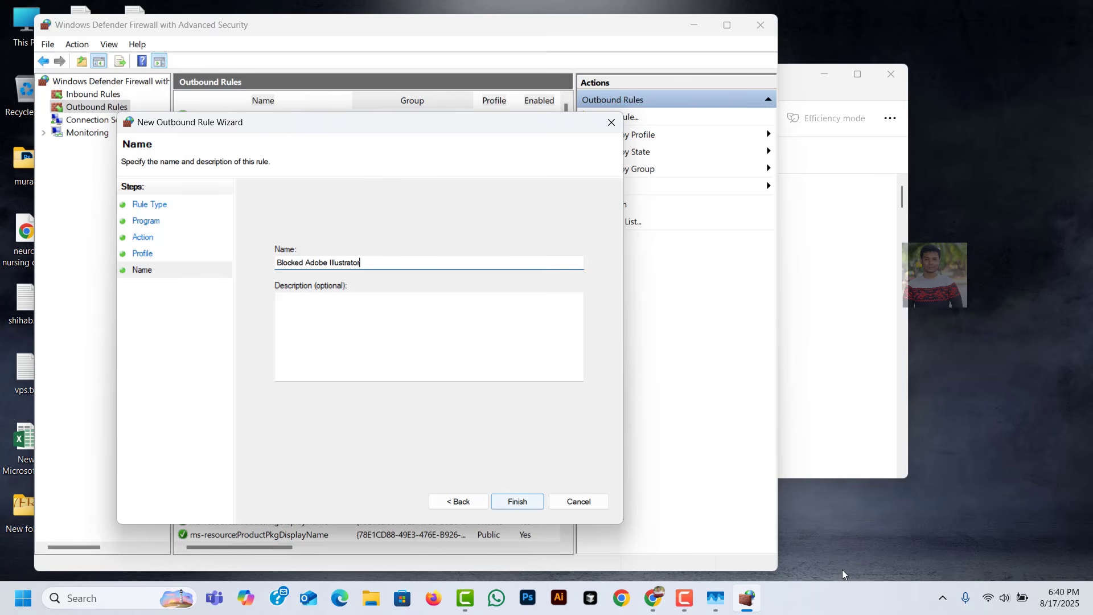
left_click(516, 502)
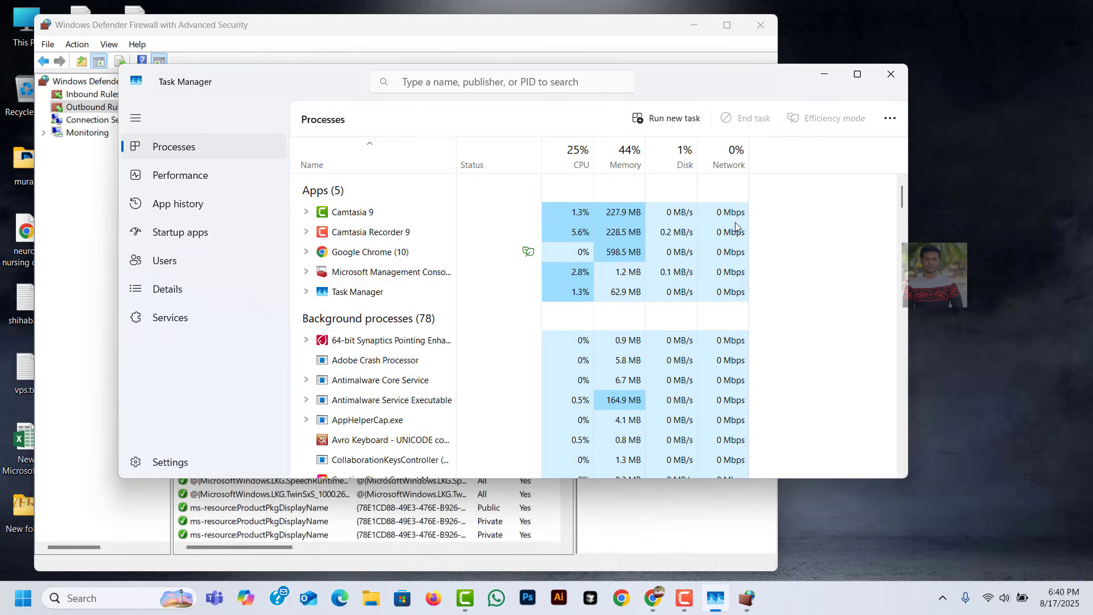
Close Task Manager and select the Blocked Adobe Illustrator rule in the outbound rules.
left_click(892, 80)
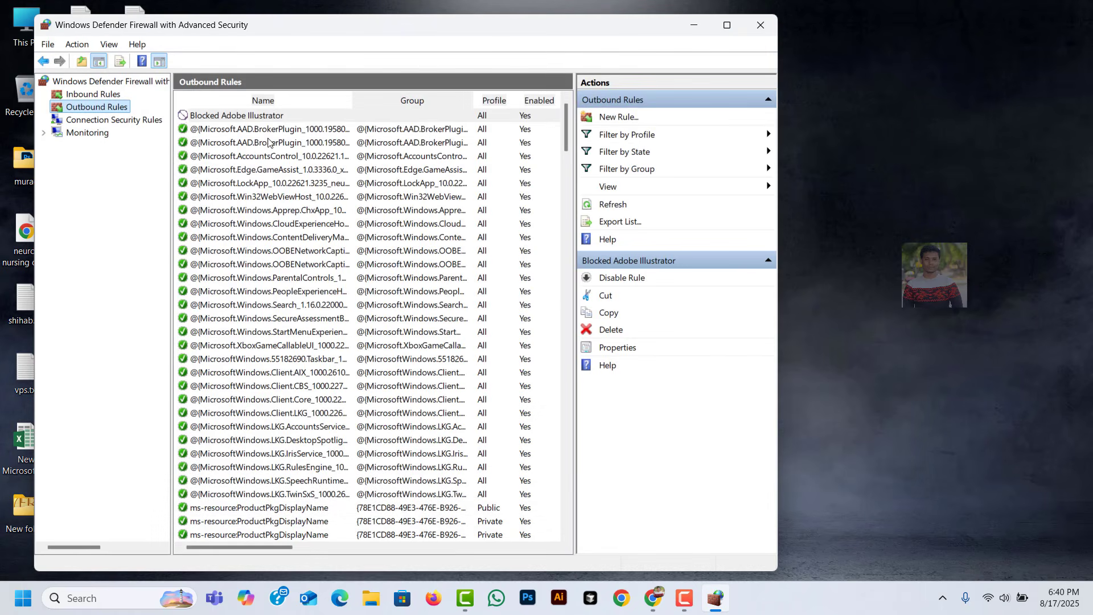
left_click(635, 264)
left_click(635, 264)
left_click(196, 117)
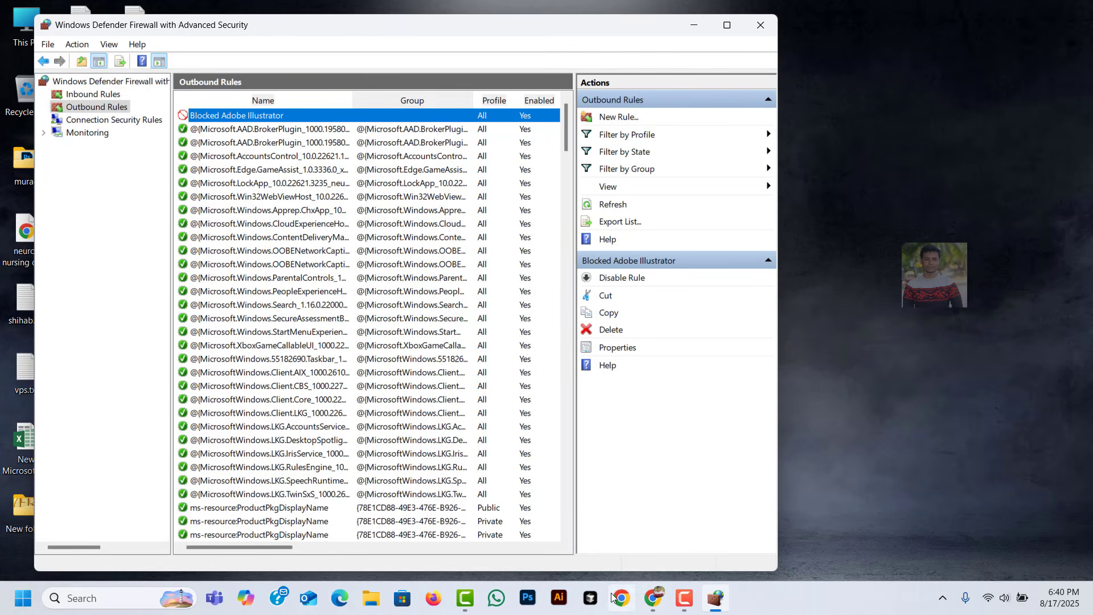
Launch Adobe Illustrator.
left_click(559, 603)
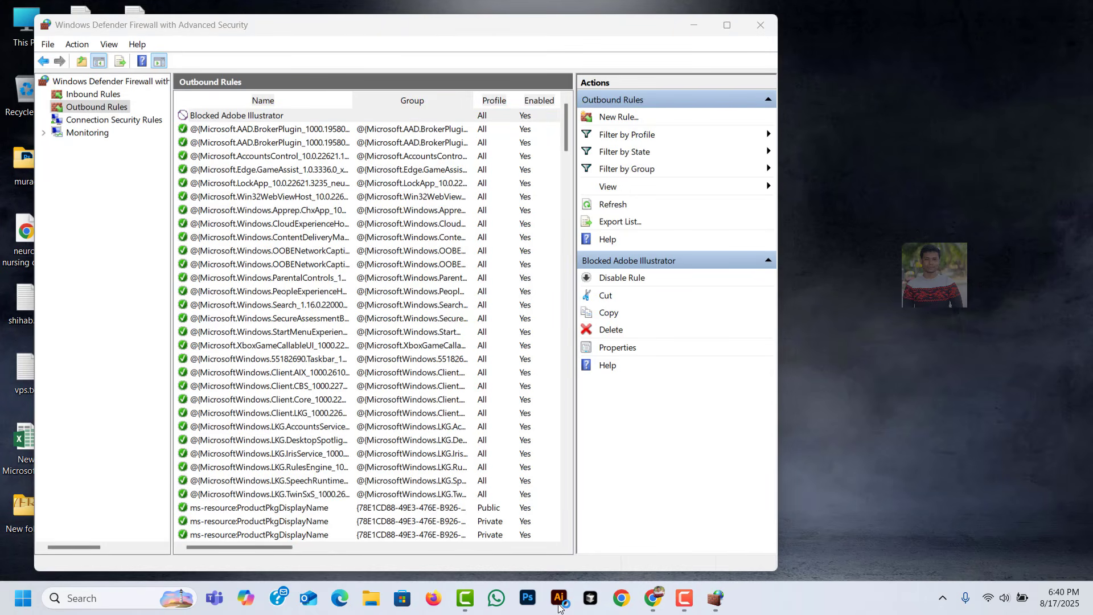
left_click(558, 598)
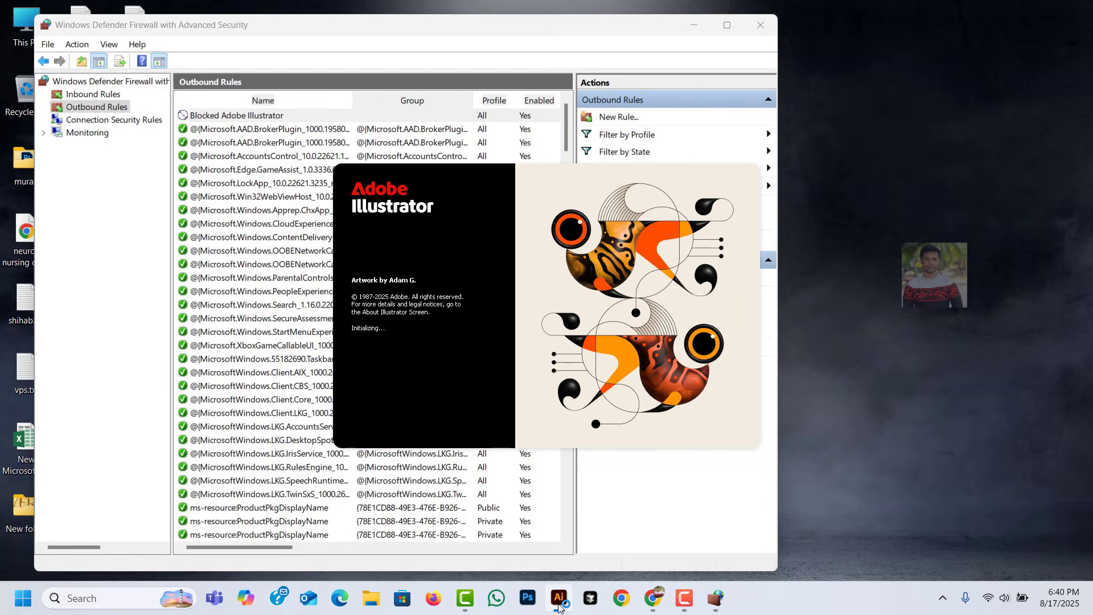